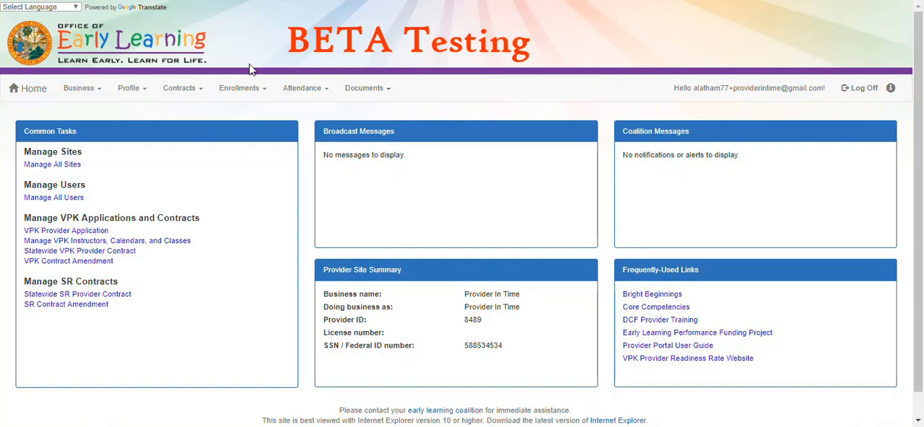
Open the management page for School Readiness (SR) attendance
click(301, 90)
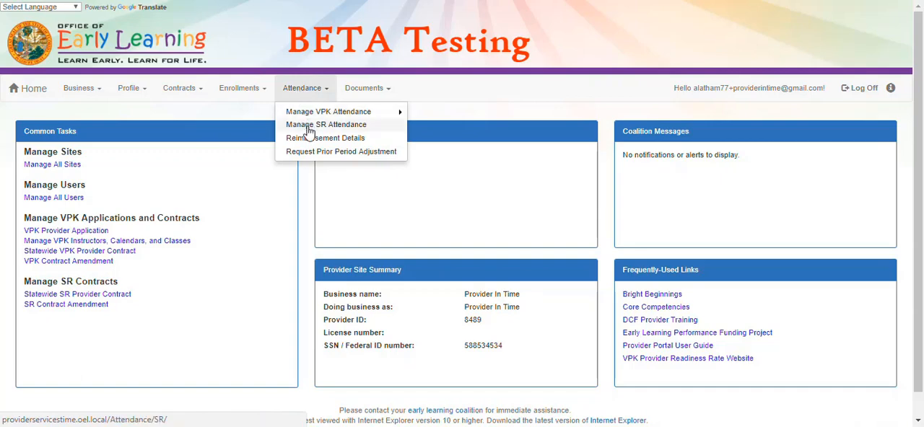
click(309, 129)
scroll(387, 147, down, 1)
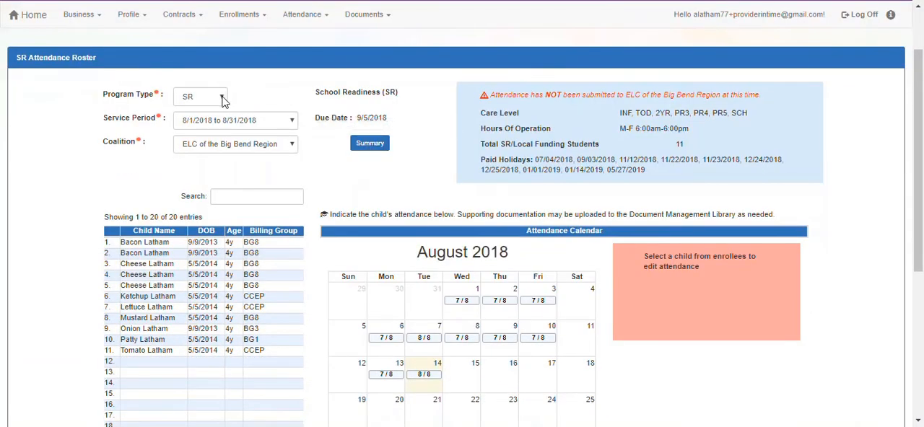
Set the roster's service period to 7/1/2018 to 7/31/2018, keeping ELC of the Big Bend Region as the coalition
click(264, 124)
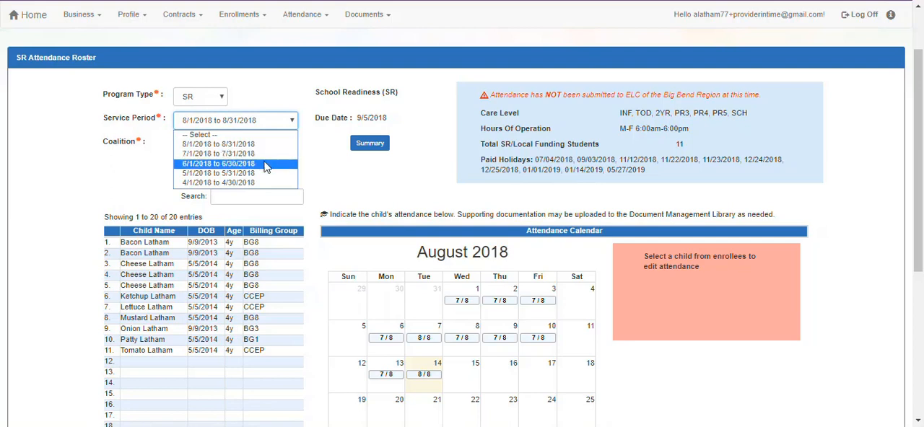
click(264, 183)
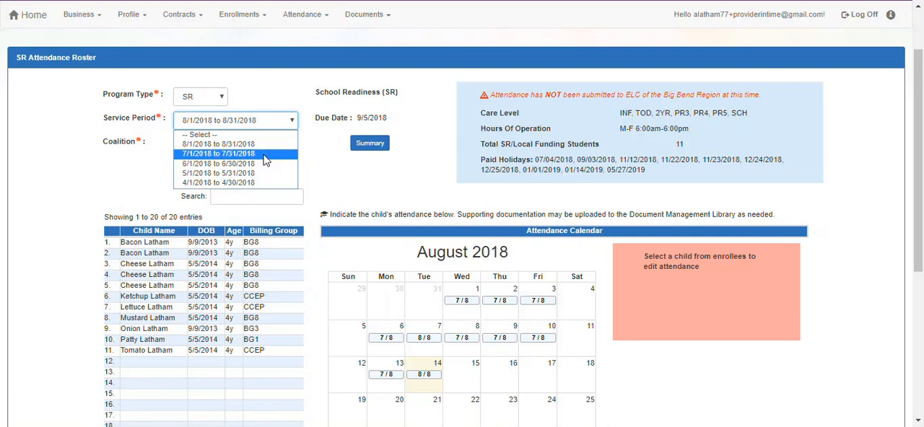
click(264, 153)
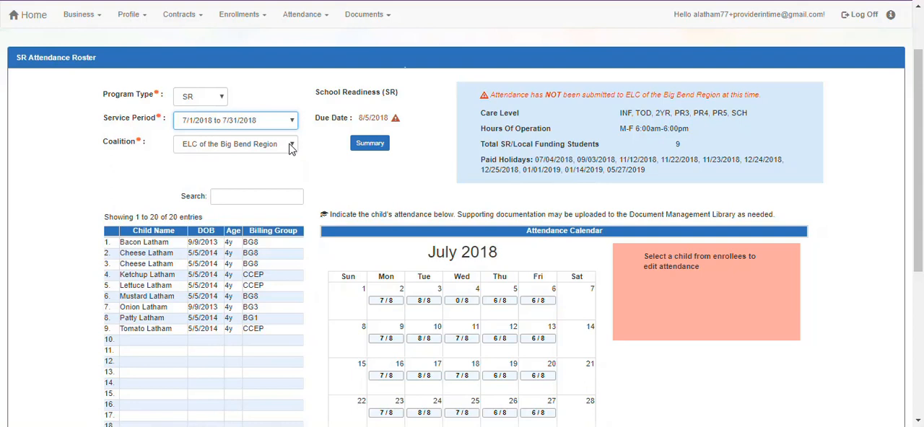
click(291, 148)
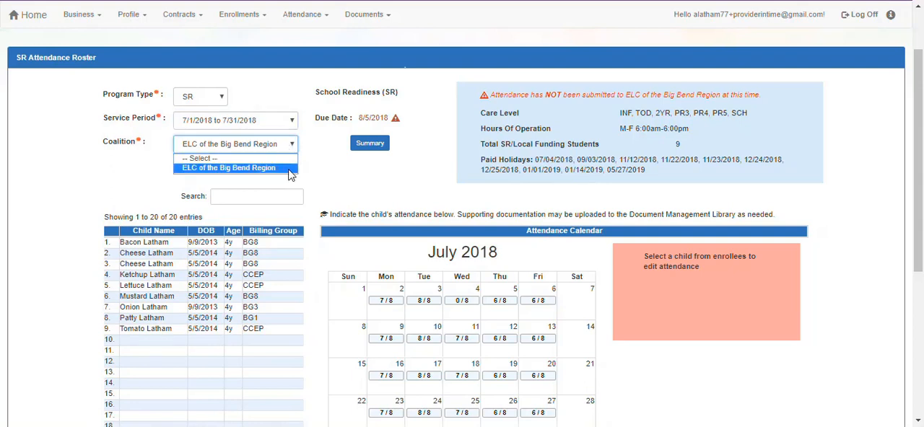
click(322, 172)
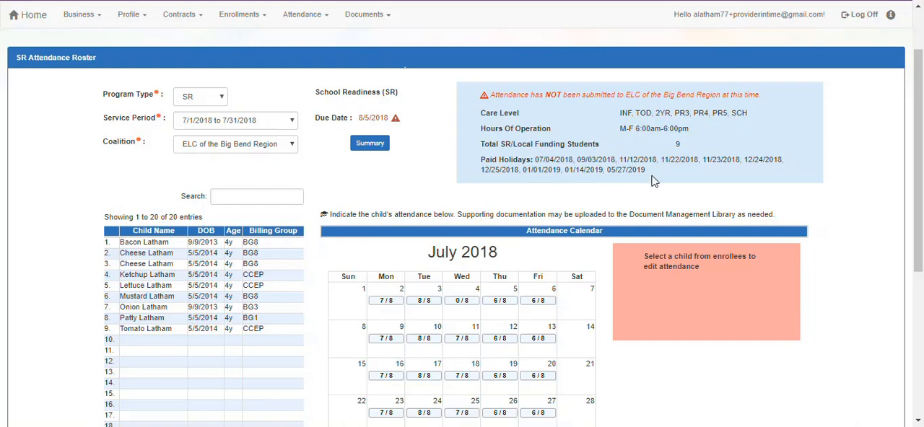
Search the attendance roster by the first three letters of the first child's name, and clear the search
scroll(653, 181, down, 3)
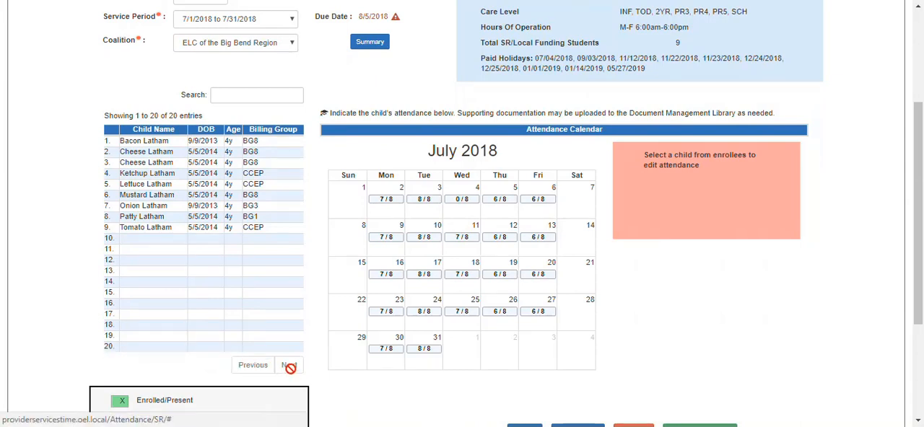
click(244, 95)
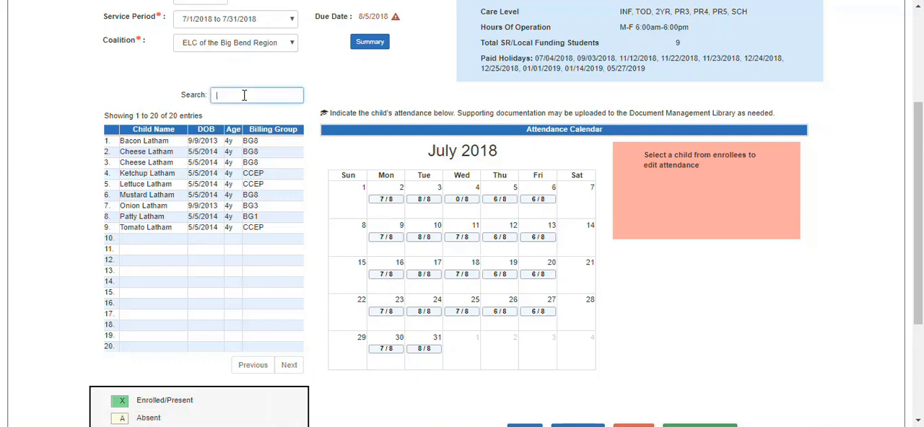
text(b)
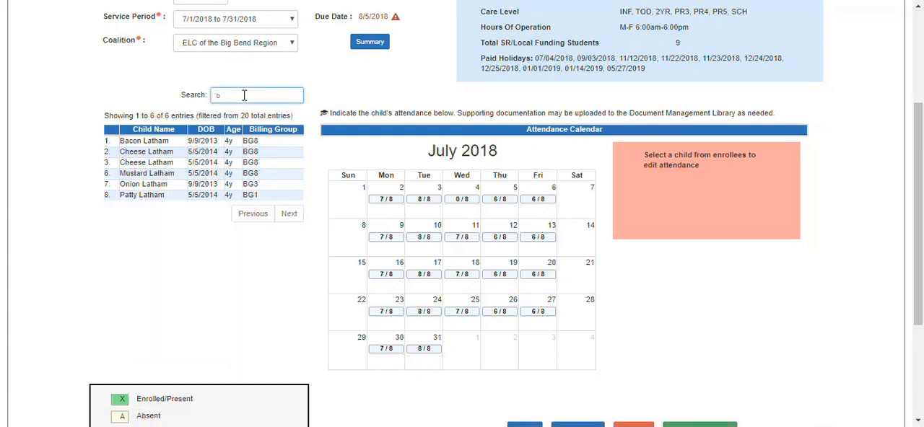
text(ac)
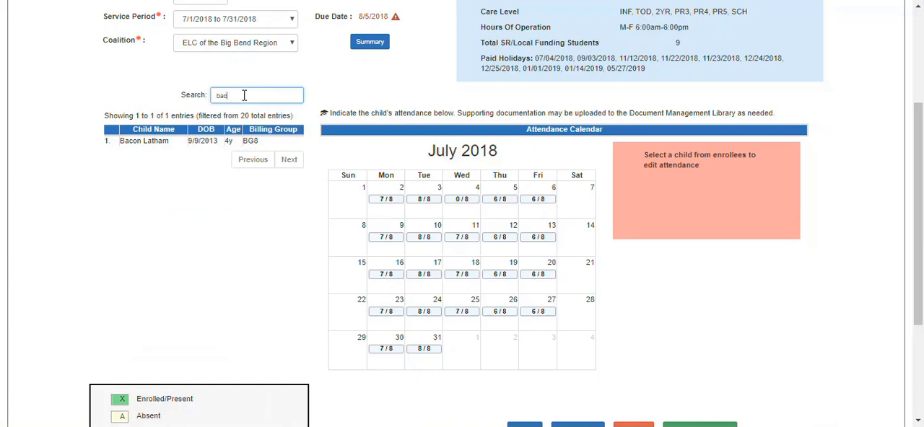
key(BackSpace)
key(BackSpace)
key(BackSpace)
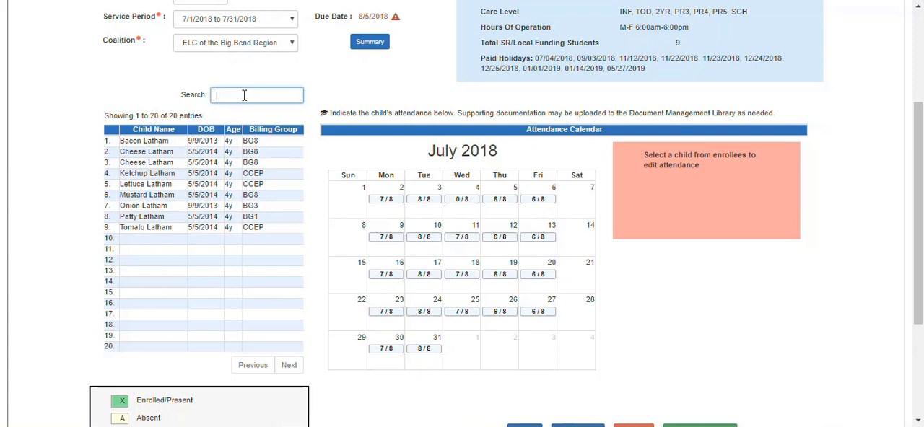
Search the attendance roster by the month and day of a child's birth date, and clear the search
text(9/9)
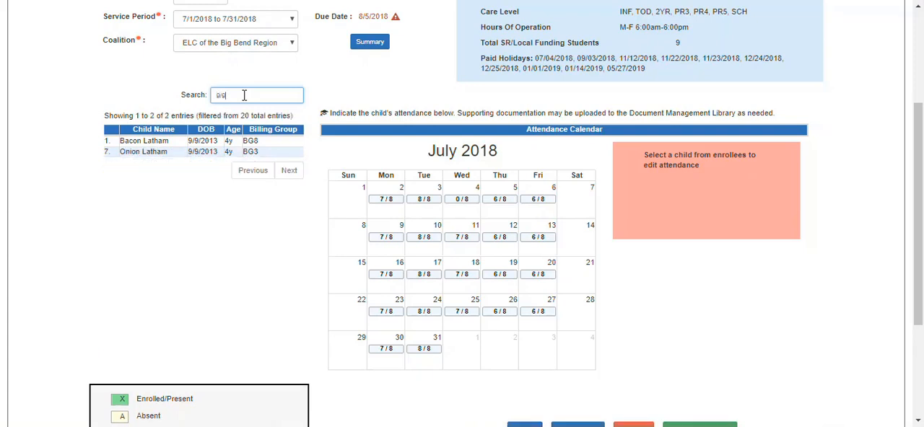
key(BackSpace)
key(BackSpace)
key(BackSpace)
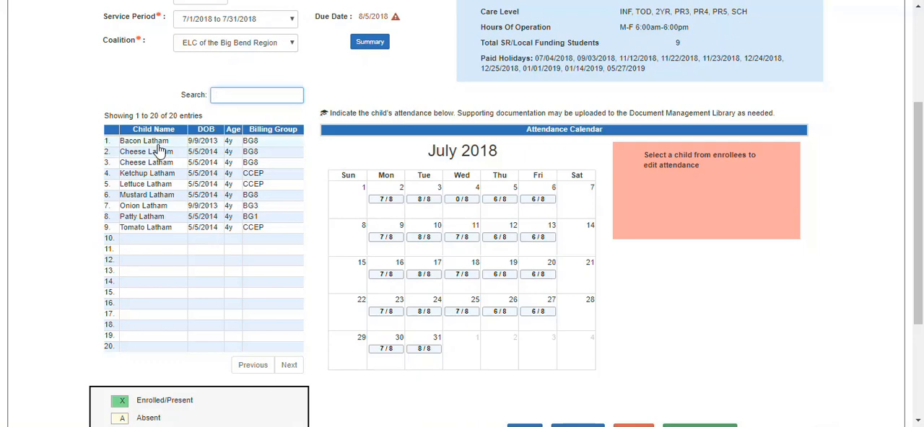
Mark the fourth child on the roster absent on 7/10/2018 with Other Reason and the note "no reason provided by family"
click(146, 173)
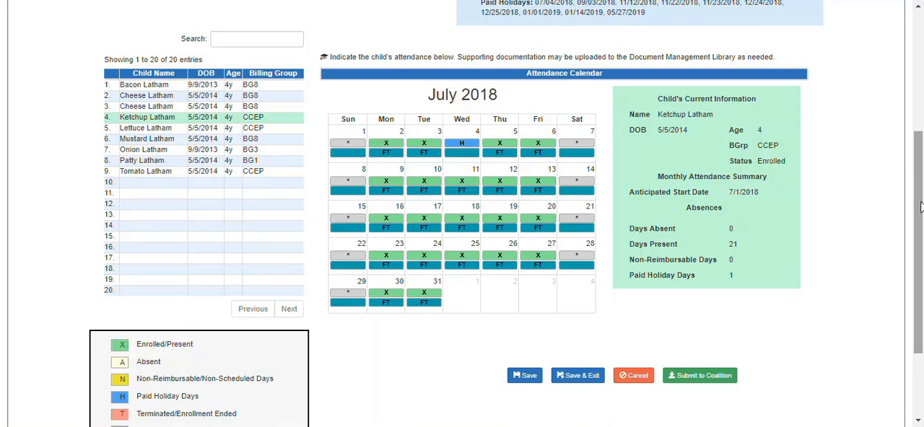
scroll(921, 244, down, 1)
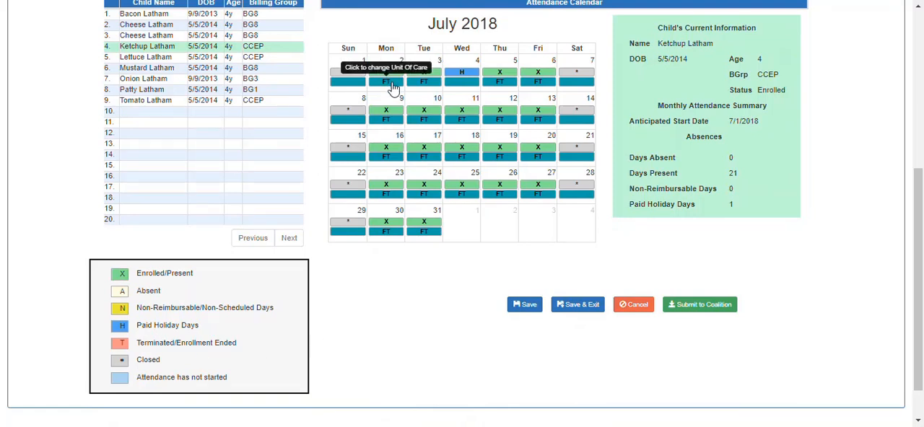
scroll(419, 336, up, 1)
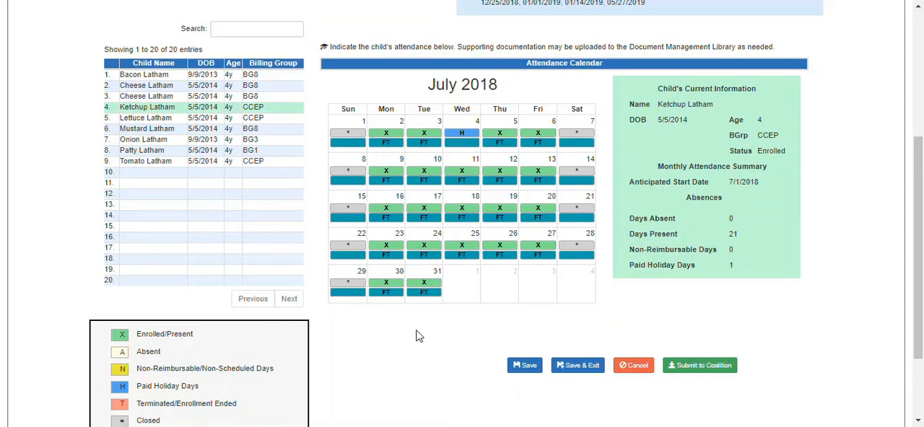
click(424, 172)
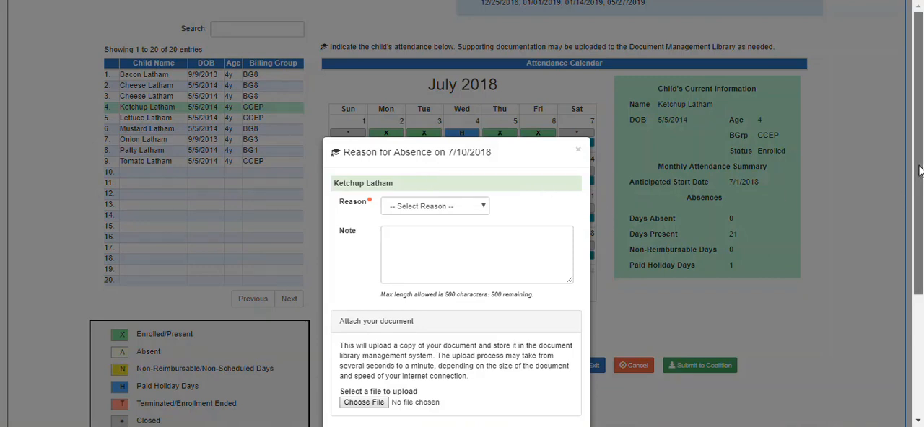
drag(916, 181, 911, 225)
click(469, 124)
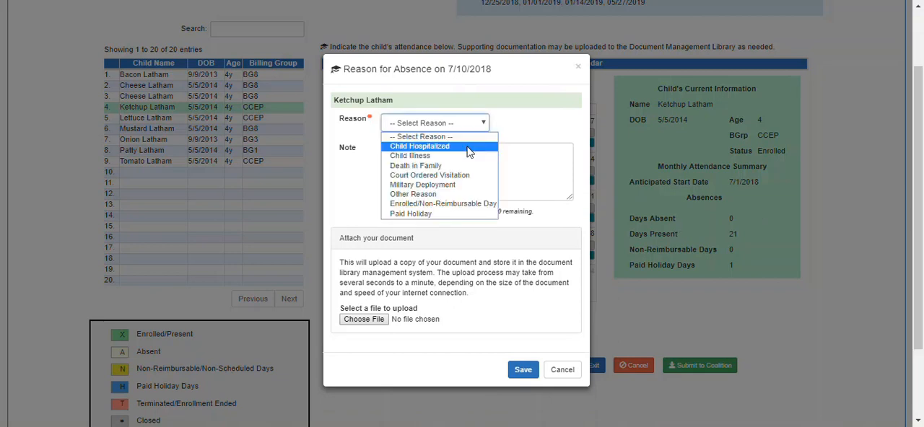
click(453, 195)
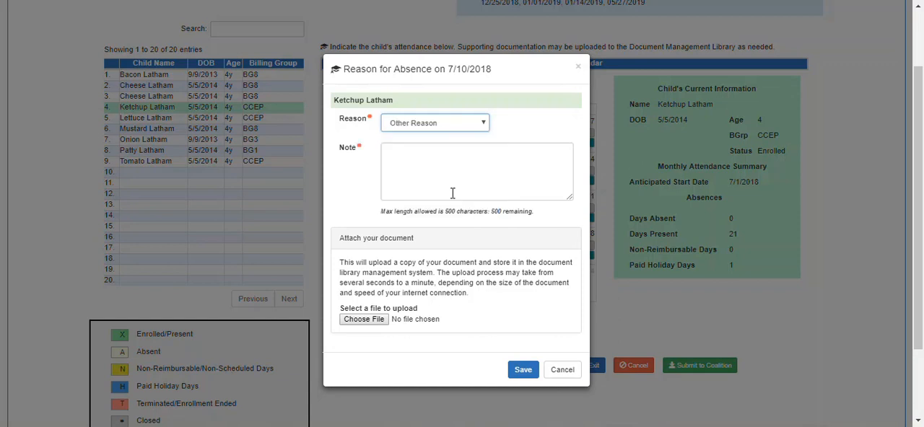
click(404, 156)
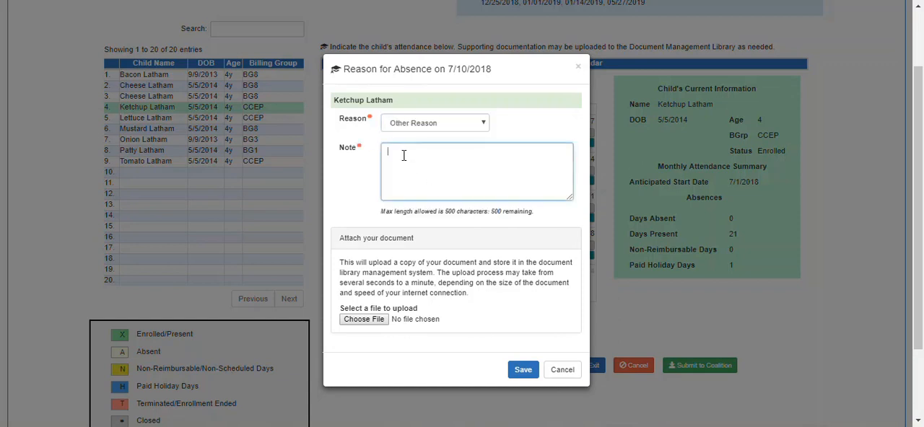
text(no reason provided by family)
click(521, 376)
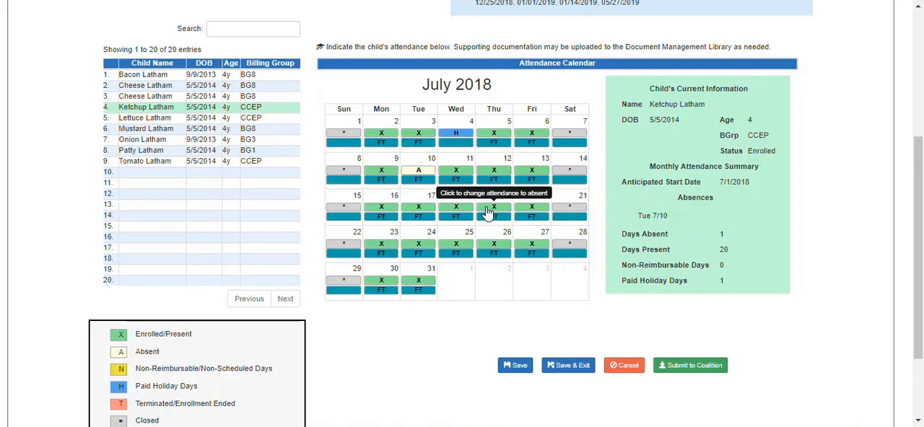
Mark the same child absent on 7/19/2018 for Child Illness with the note "sick, see note attached"
click(487, 211)
click(485, 207)
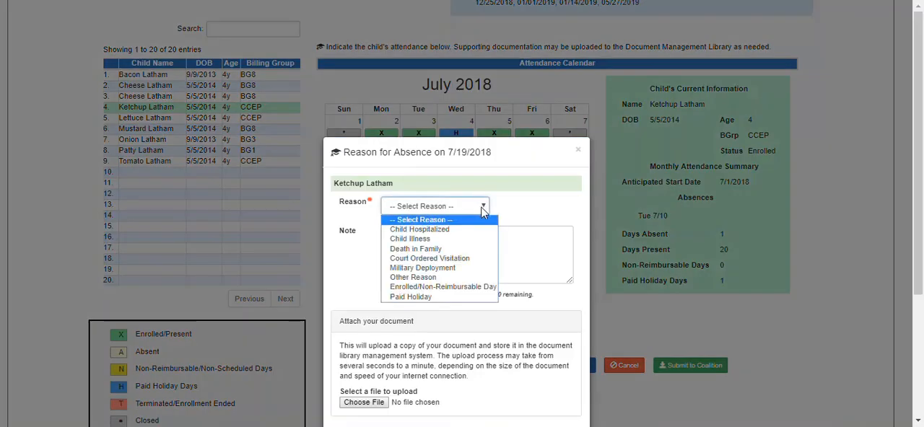
click(459, 238)
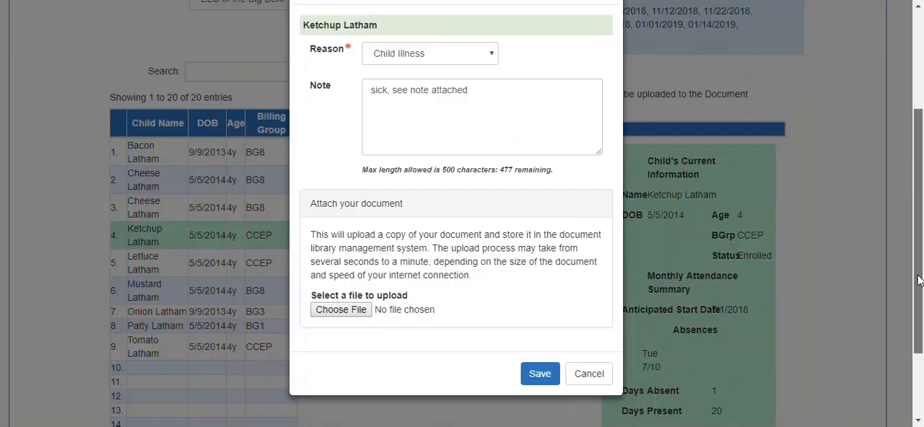
click(361, 287)
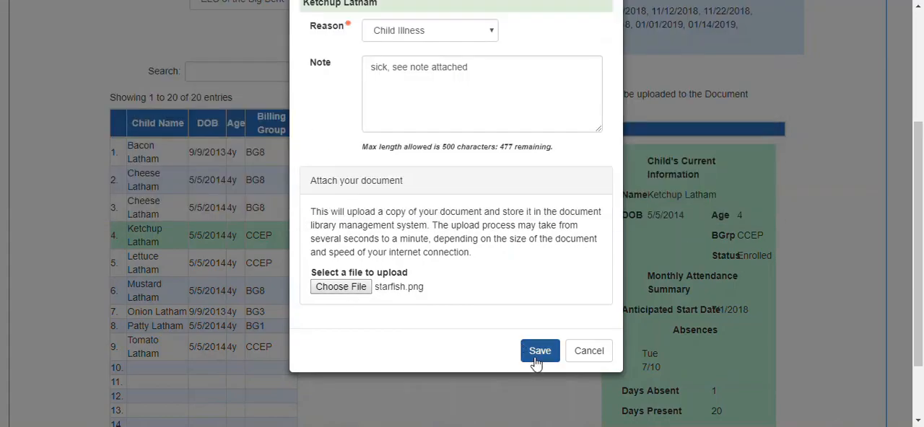
click(539, 353)
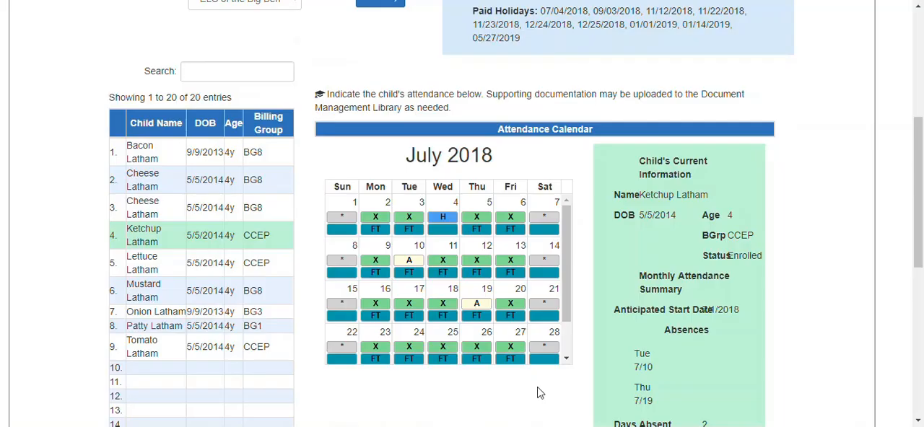
Reduce the browser's page zoom to 80%
key(alt+f)
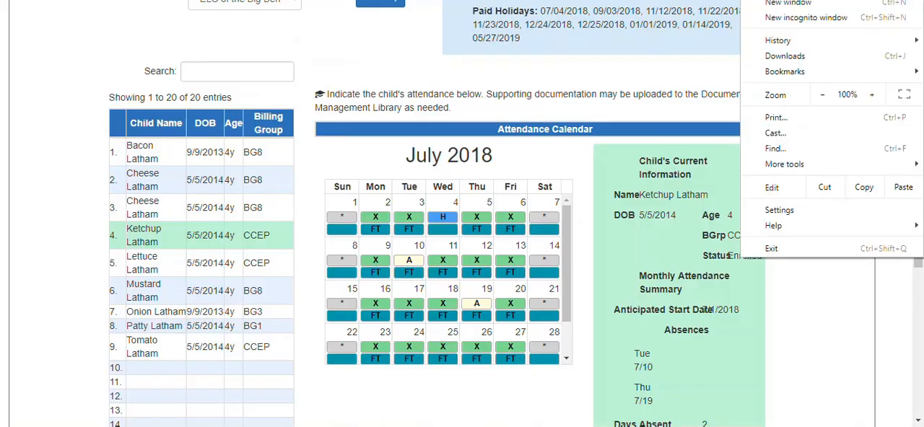
click(821, 96)
click(821, 95)
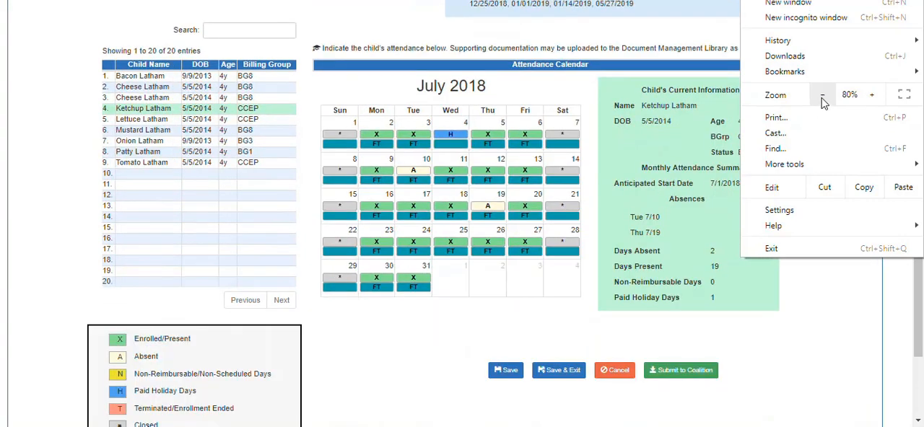
Mark the same child absent on 7/20/2018 for Child Illness with the note "see 7/19/18", and save the attendance changes
click(531, 209)
click(530, 208)
click(456, 210)
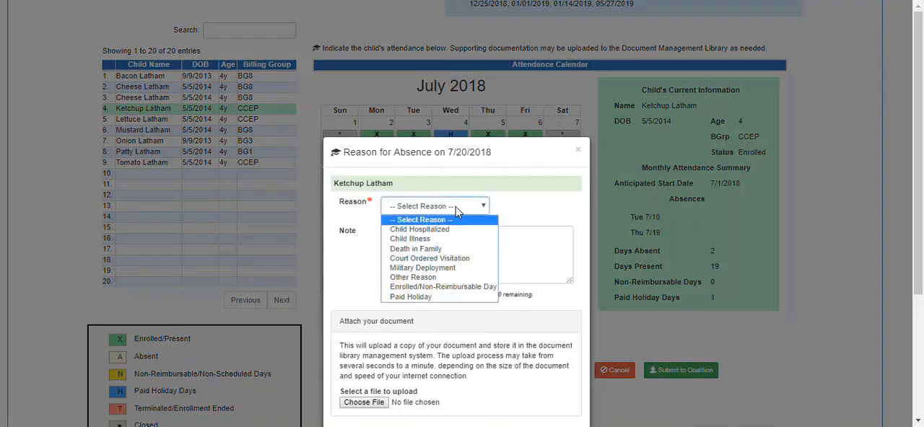
click(433, 239)
click(419, 247)
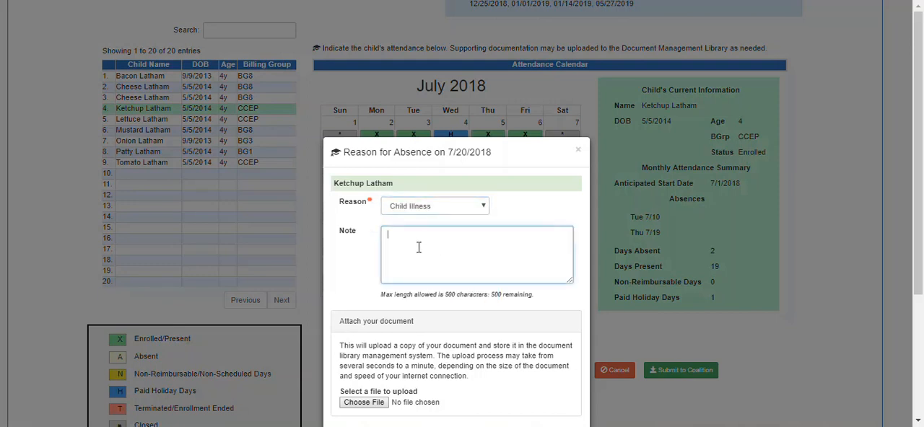
text(see 7/19/18)
drag(918, 169, 917, 230)
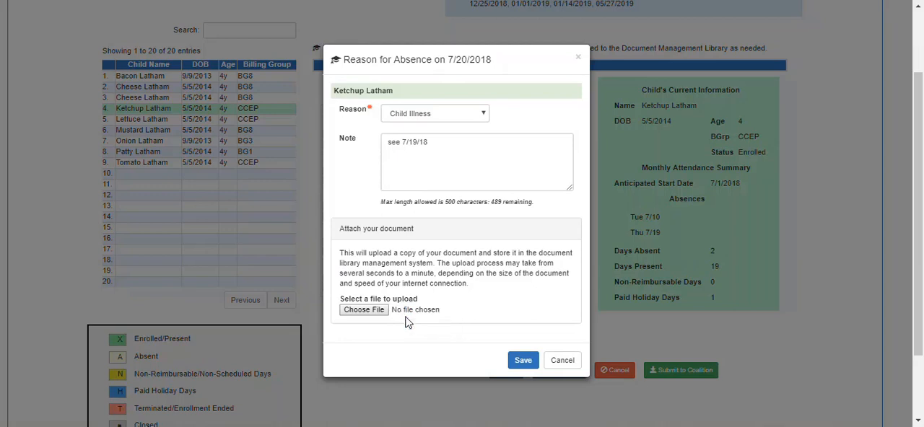
click(521, 365)
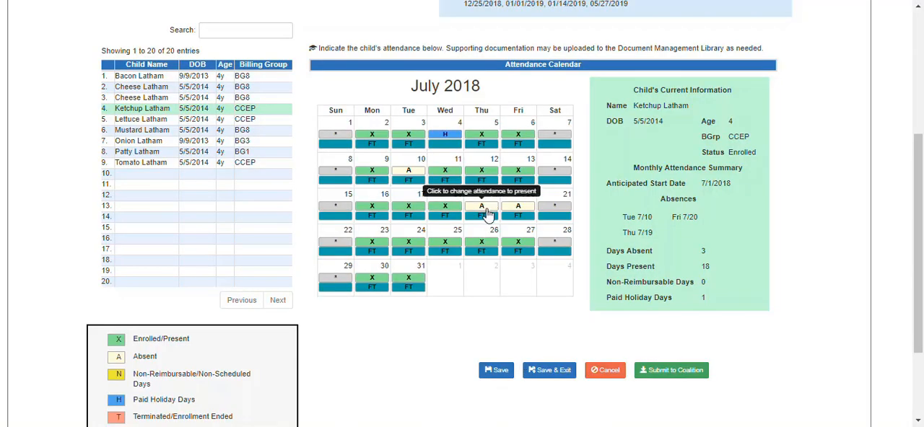
click(495, 376)
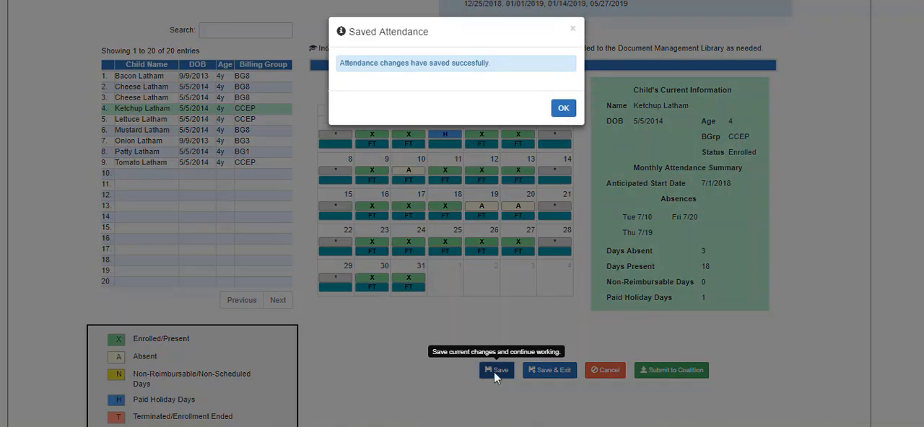
click(562, 109)
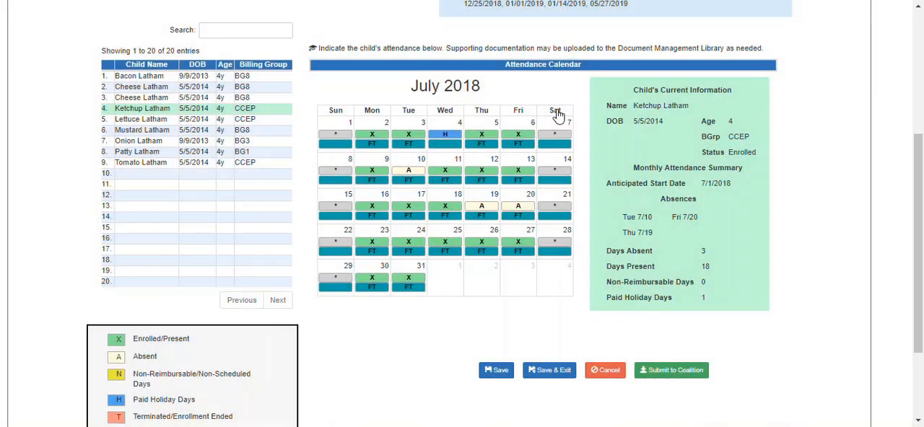
View the July attendance calendars of the seventh and eighth children on the roster
click(142, 143)
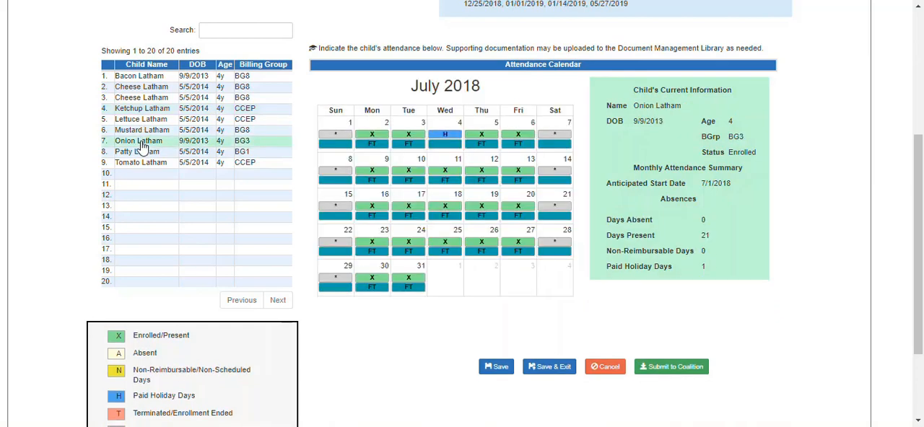
click(142, 153)
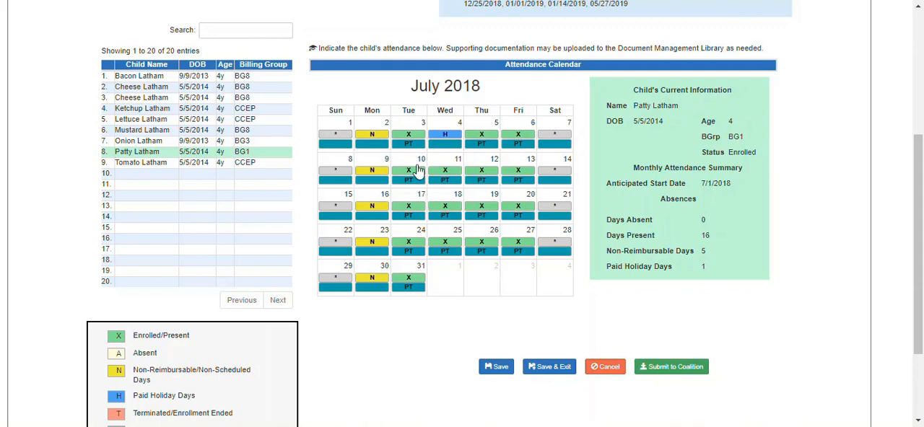
Change the eighth child's attendance on 7/2/2018 to present
click(372, 139)
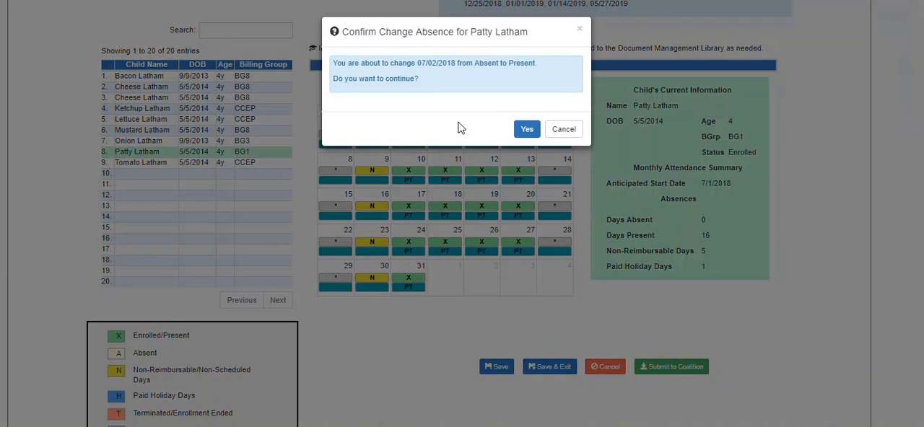
click(529, 129)
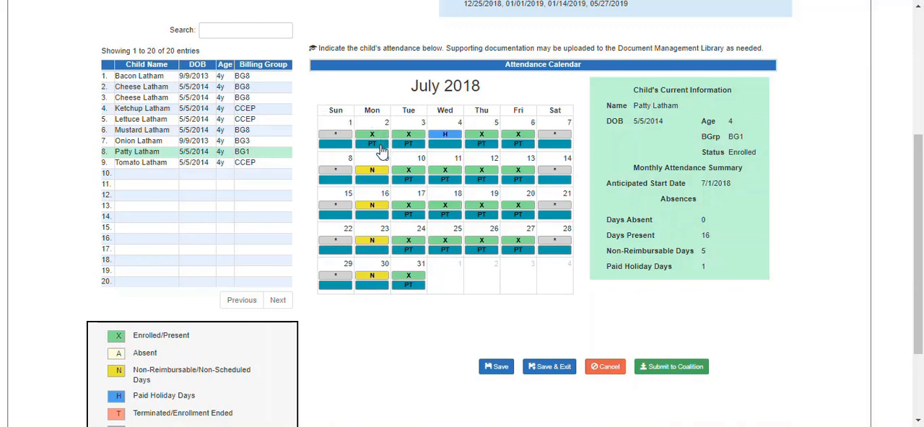
Mark the same child absent on 7/24/2018 for Child Illness with the note "see attached", and save the attendance changes
click(414, 246)
click(433, 206)
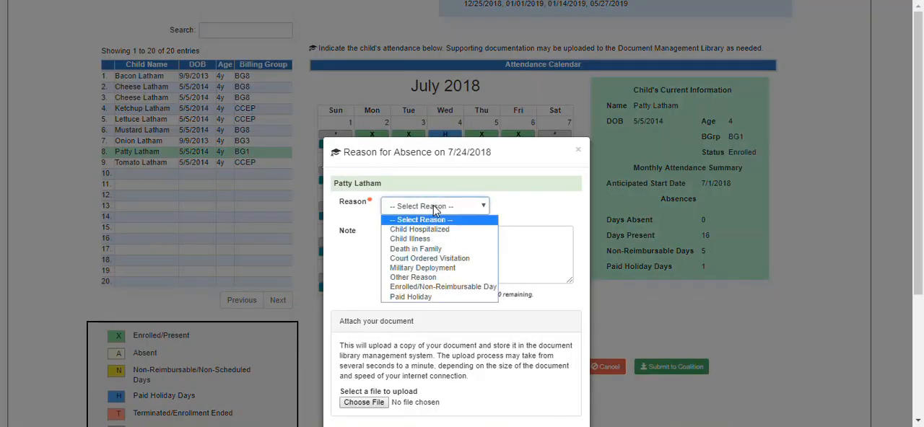
click(419, 239)
click(421, 246)
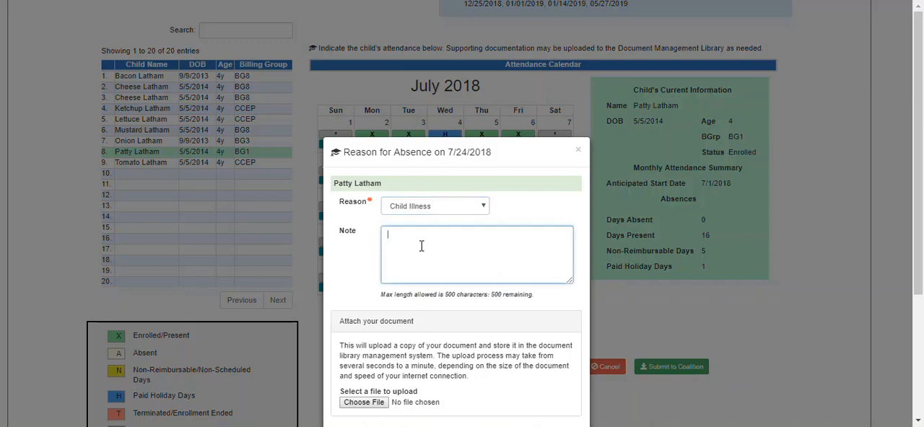
text(see attached)
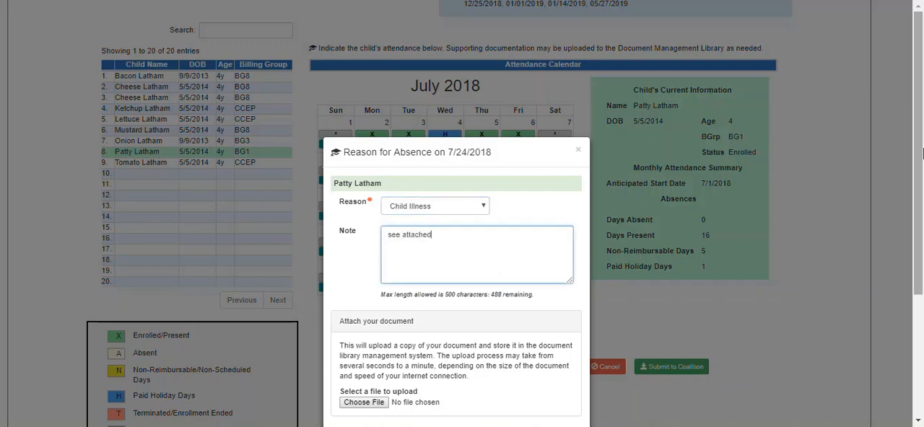
drag(918, 153, 918, 254)
click(379, 249)
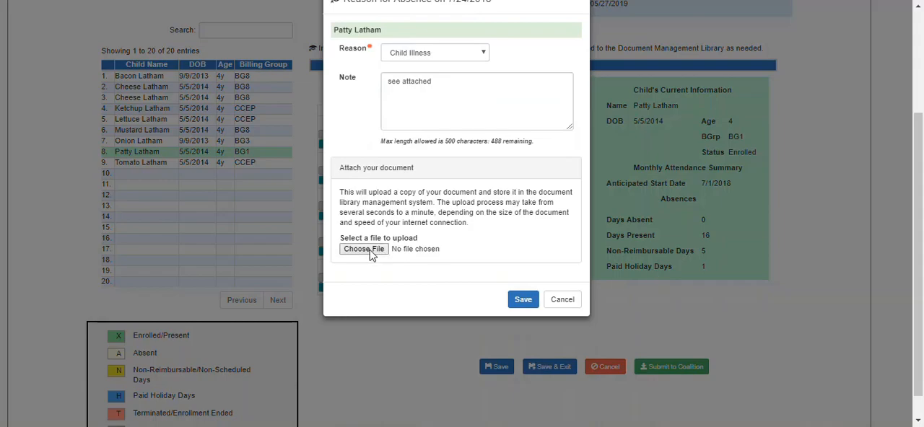
click(522, 299)
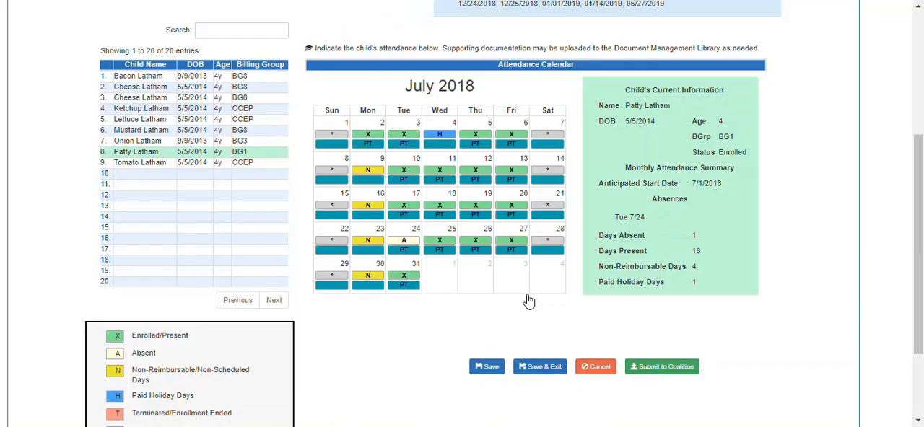
click(486, 366)
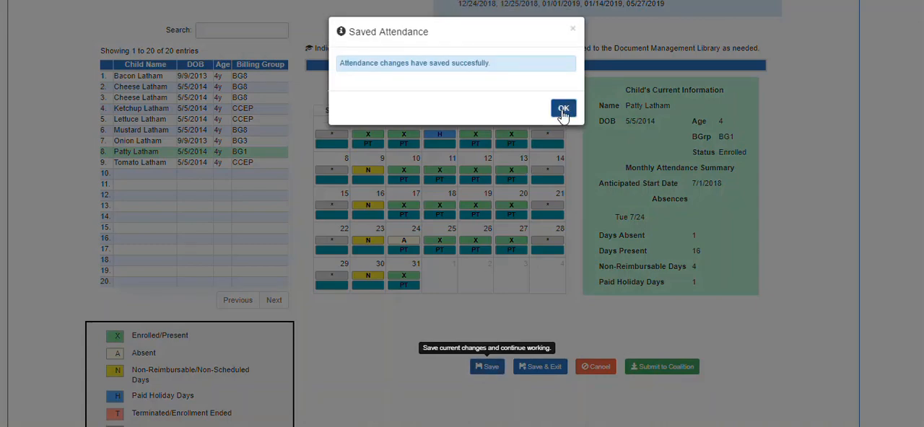
click(562, 109)
Set the eighth child's unit of care on 7/2/2018 to FT (Full-time)
click(154, 165)
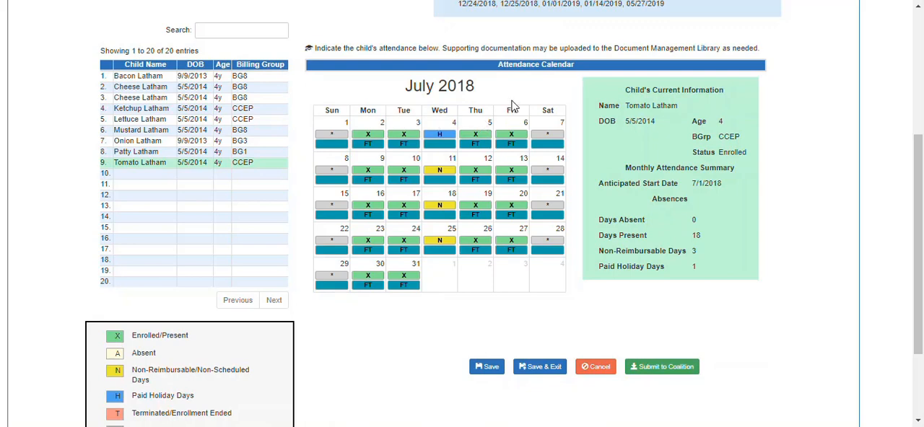
drag(921, 187, 921, 182)
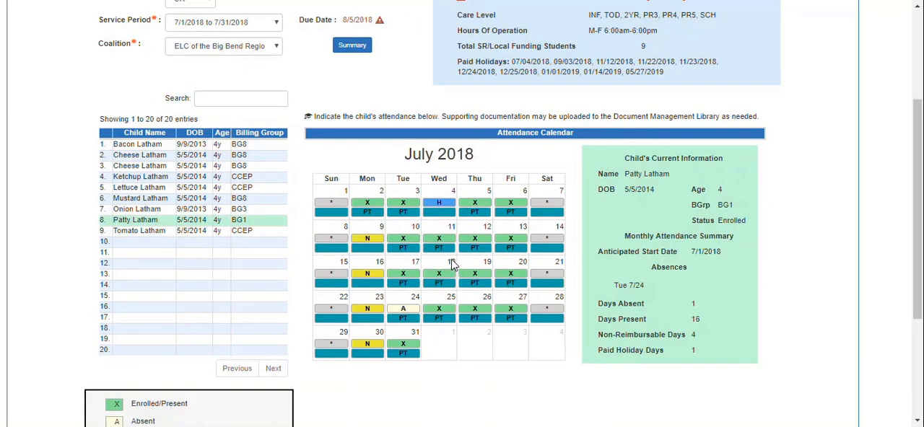
click(374, 211)
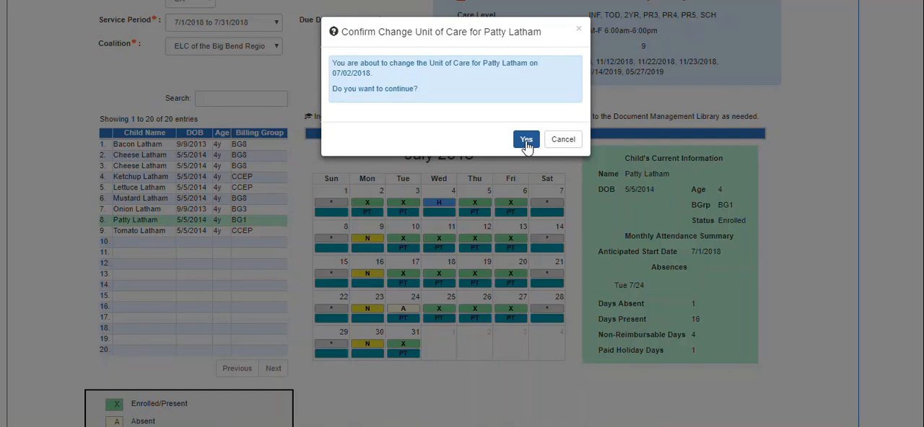
click(527, 144)
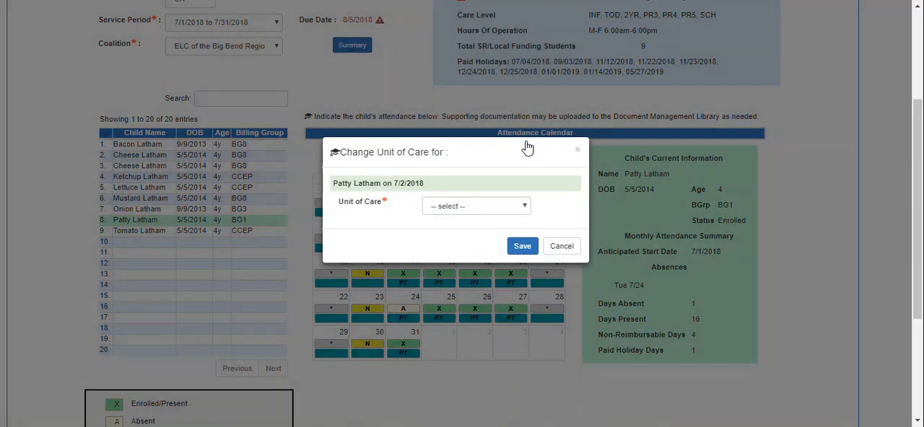
click(502, 208)
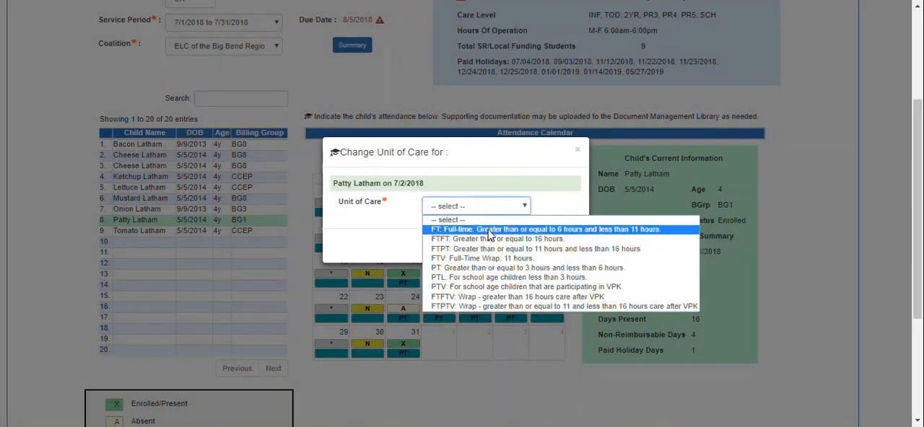
click(489, 230)
click(523, 249)
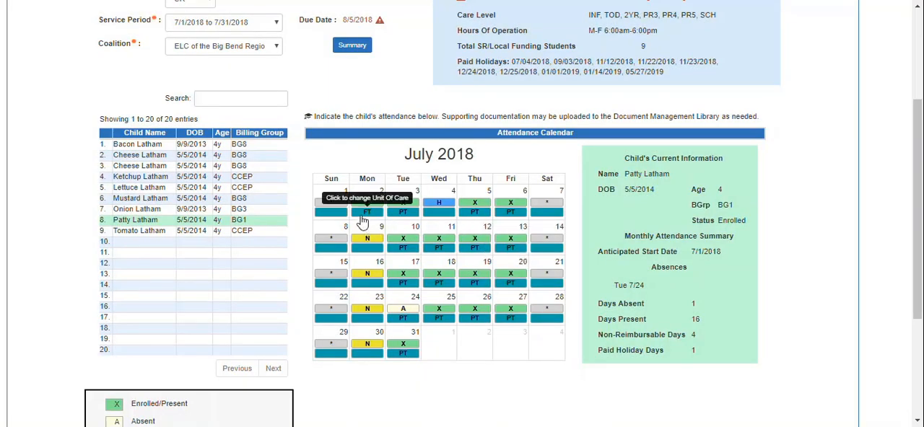
Discard the unsaved unit-of-care change by switching to the ninth child and back, and cancel an absence entry for 7/18/2018
click(188, 231)
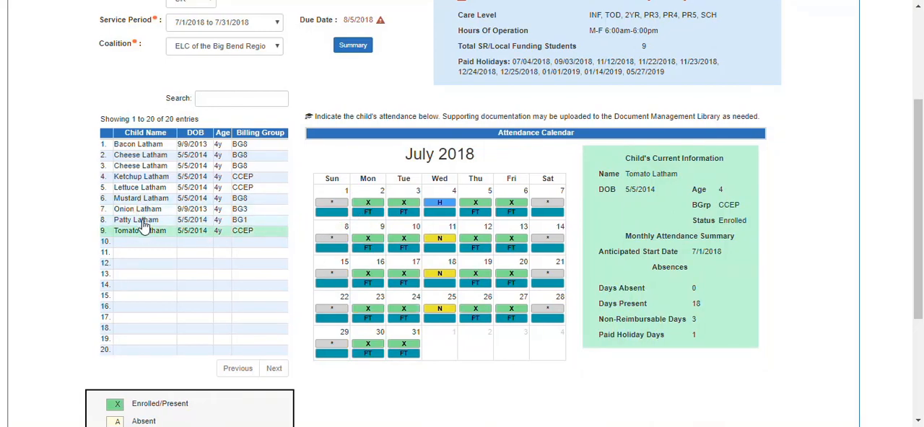
click(142, 221)
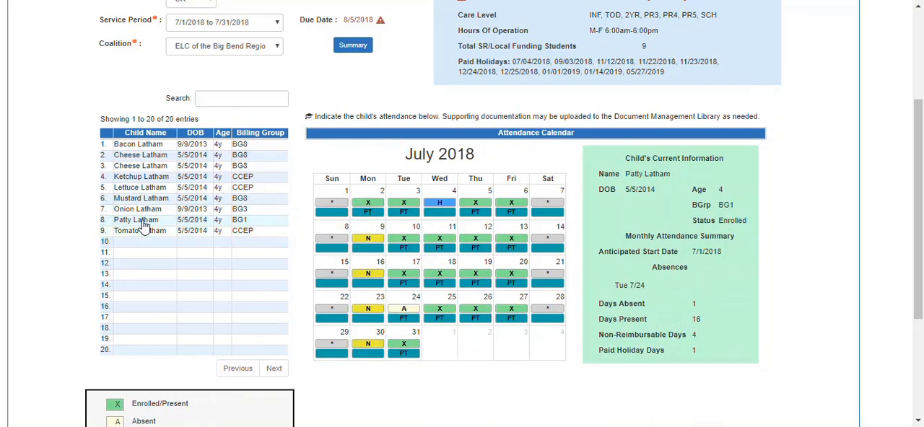
click(445, 280)
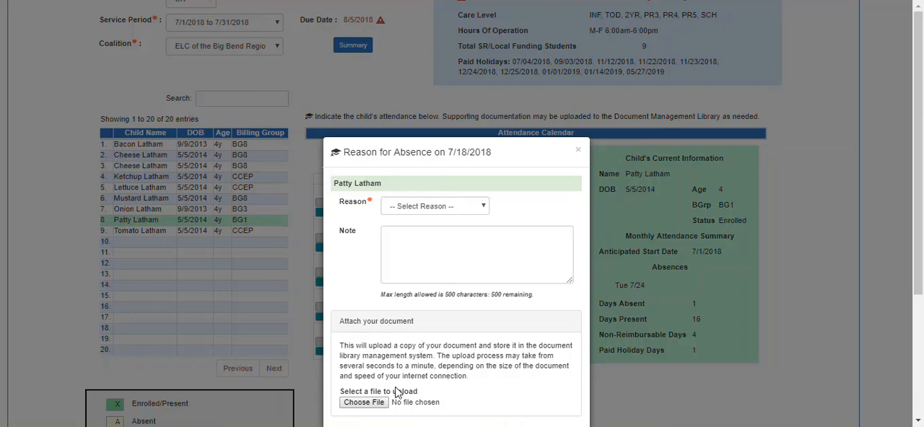
click(578, 152)
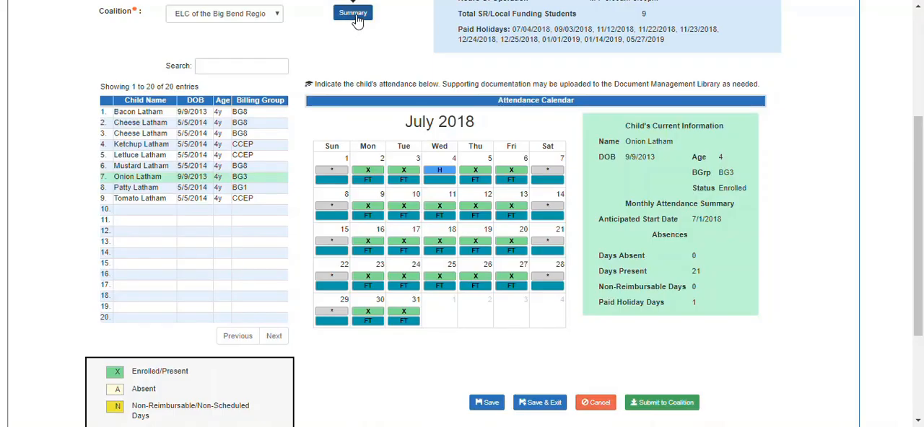
Review the July 2018 summary attendance for all enrolled children, and close it
click(356, 20)
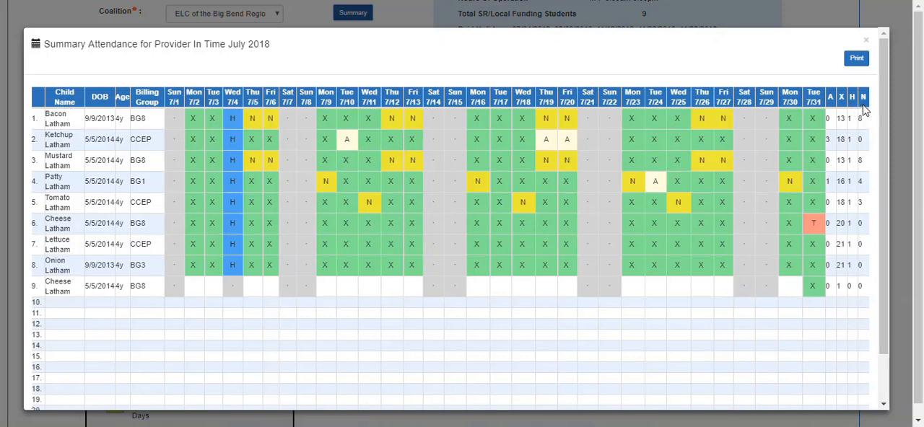
click(865, 40)
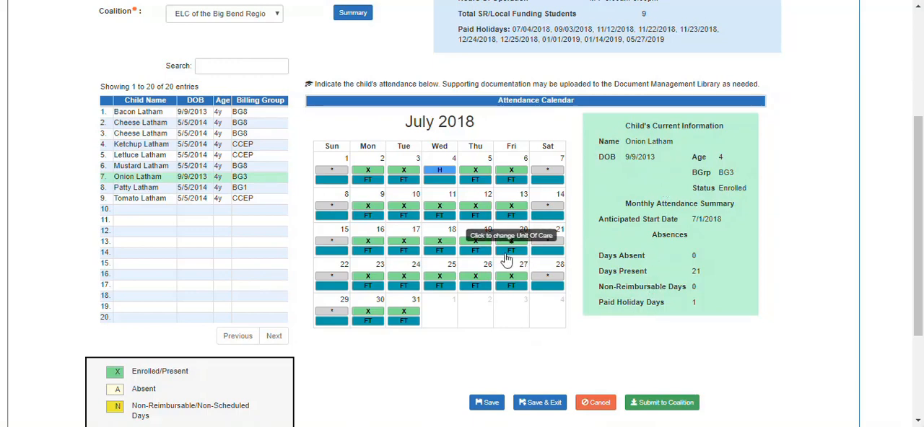
Mark the seventh child on the roster absent on 7/16/2018 for Child Illness, and save the attendance changes
click(367, 248)
click(424, 207)
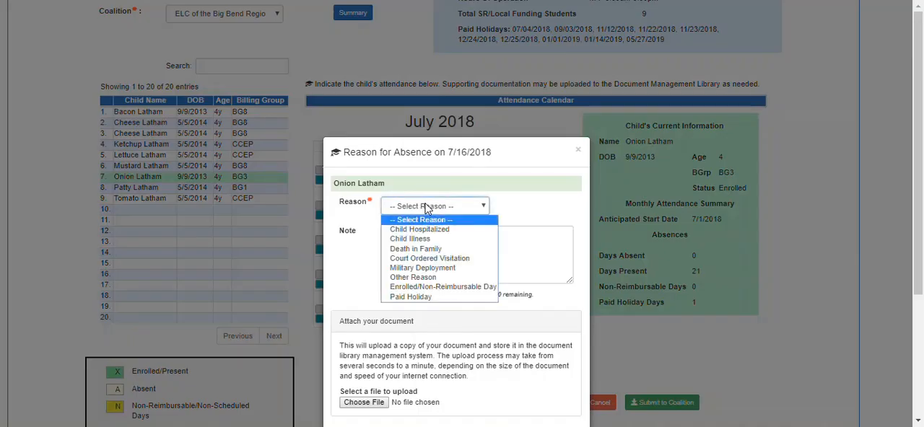
click(418, 243)
click(415, 242)
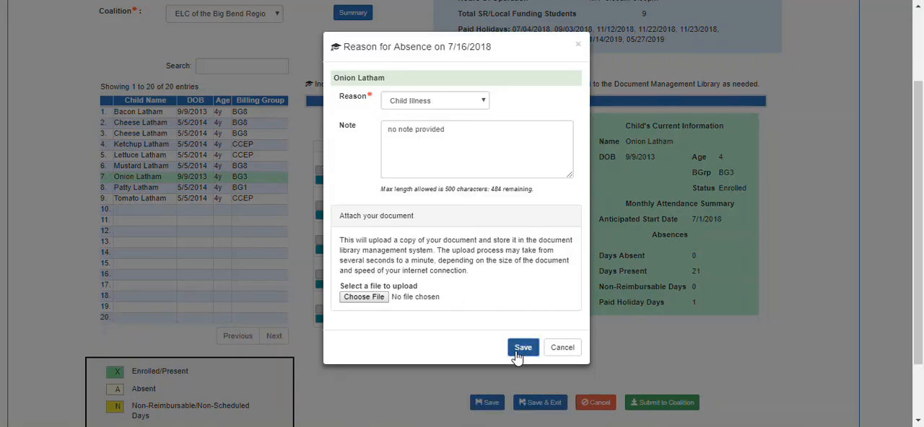
click(466, 346)
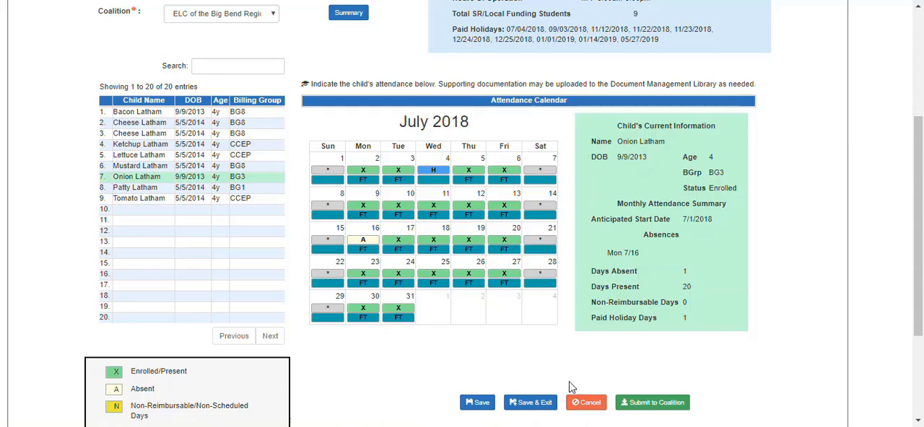
click(478, 404)
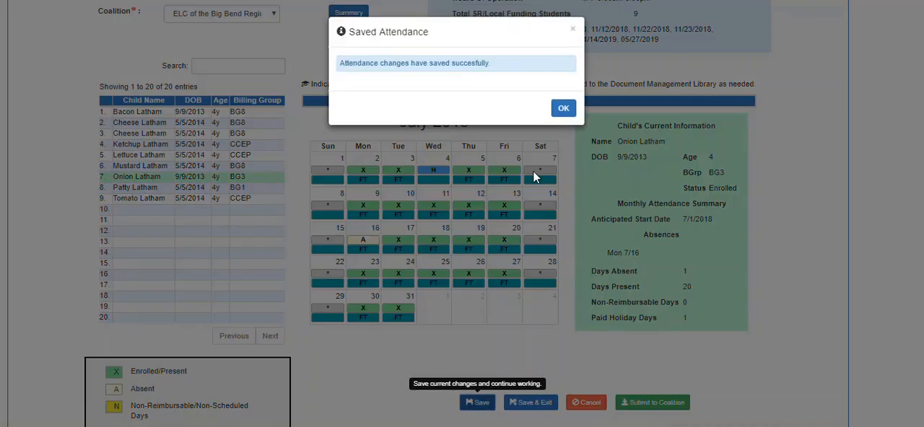
click(563, 108)
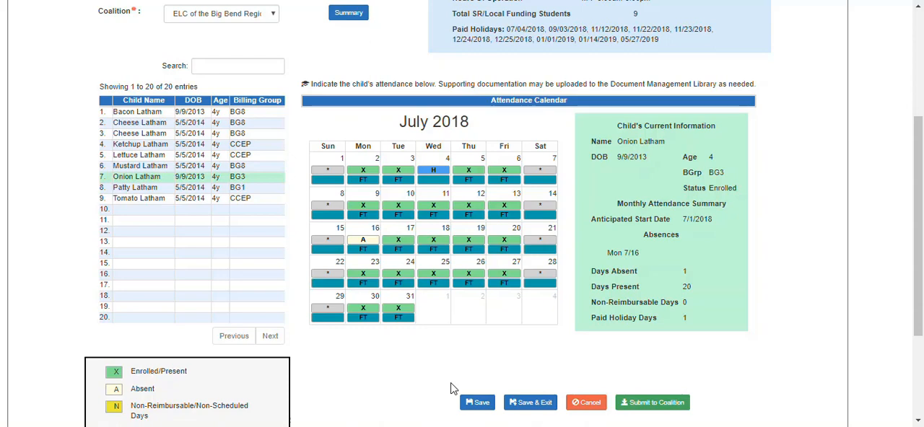
Save and exit the attendance roster, and reopen the July 2018 attendance with the seventh child selected
click(527, 404)
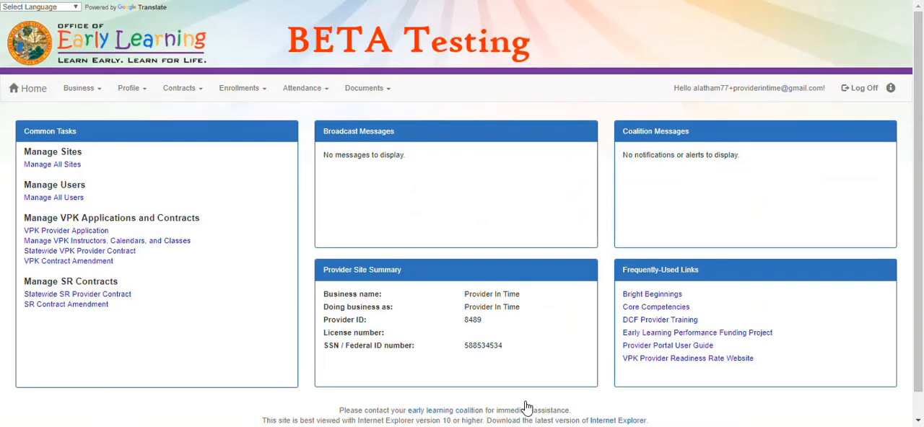
click(303, 88)
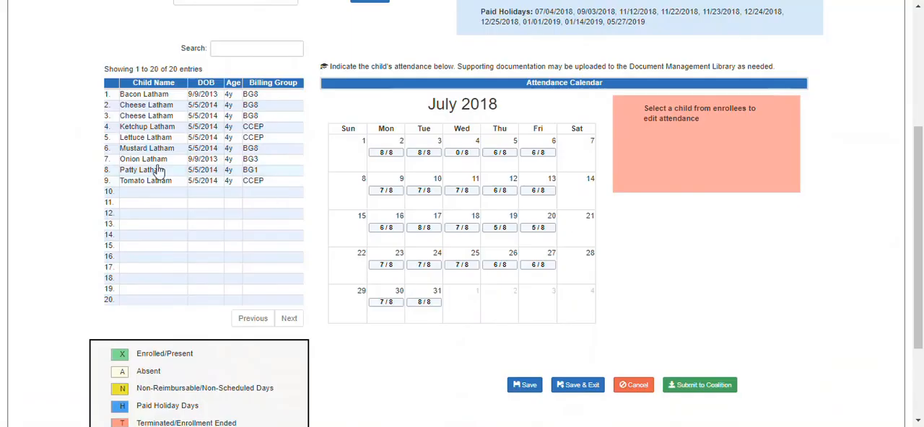
click(138, 160)
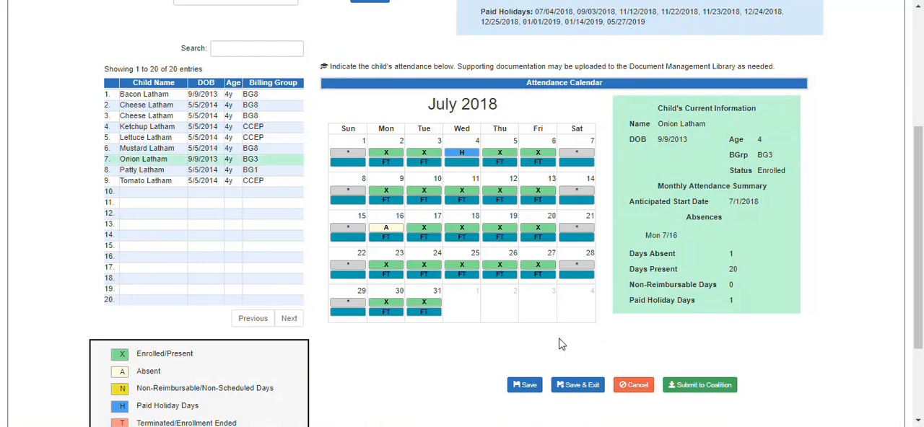
Submit the July 2018 attendance to the coalition, signing with the provider's full name and certifying by electronic signature
click(698, 387)
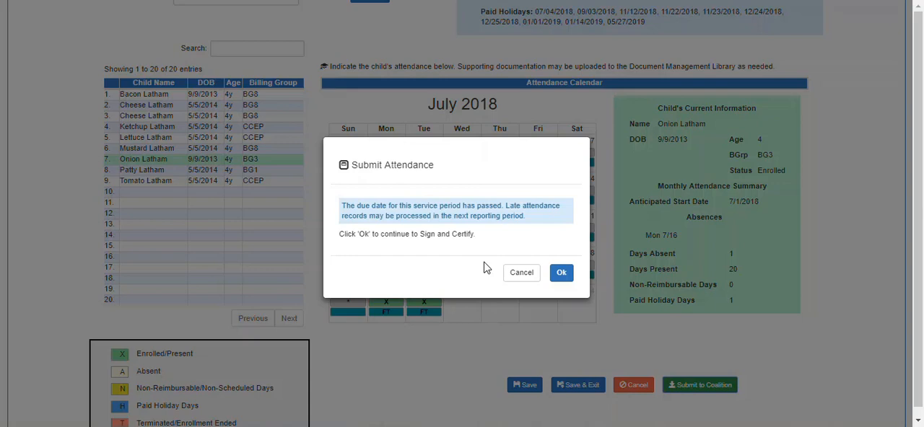
click(562, 273)
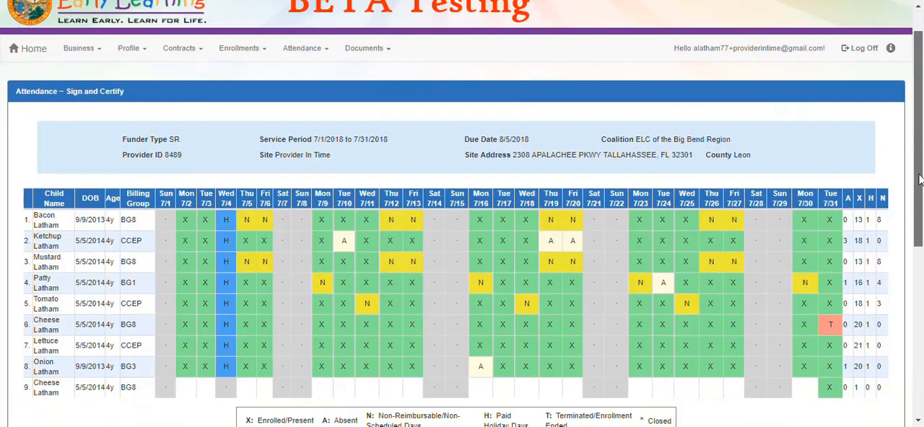
drag(922, 148, 921, 242)
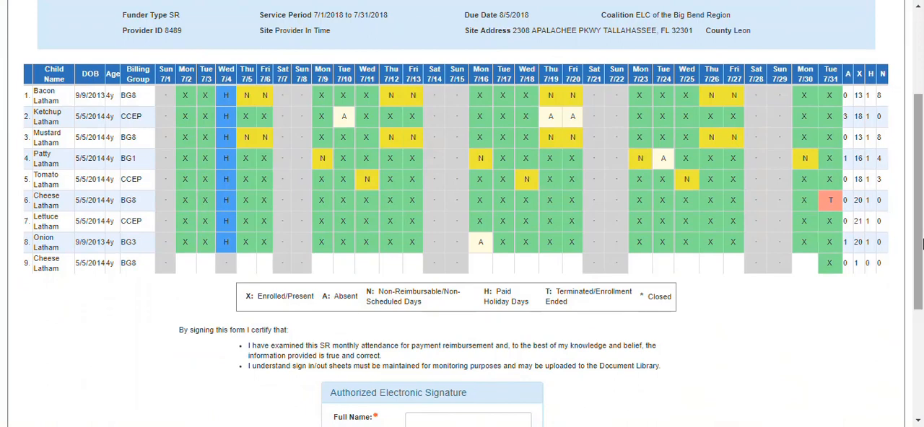
drag(921, 244, 922, 301)
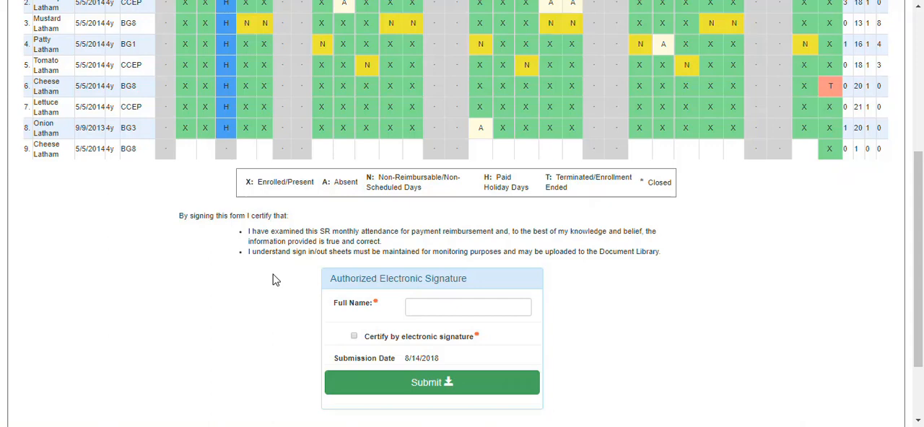
click(427, 302)
click(355, 339)
click(398, 390)
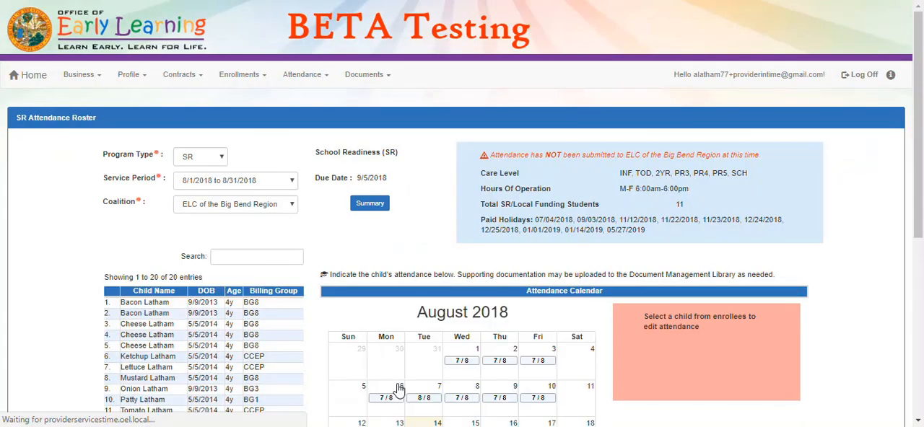
Open the attendance roster for the 7/1/2018 to 7/31/2018 service period and check its submission status and submitted records
click(266, 200)
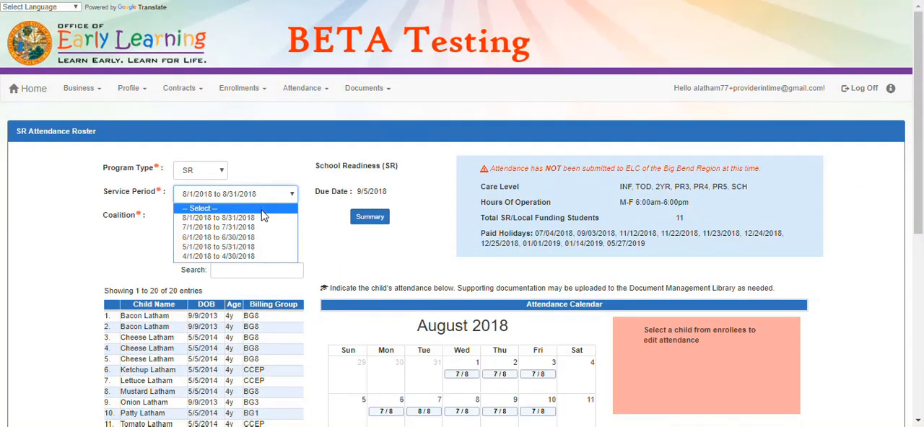
click(261, 228)
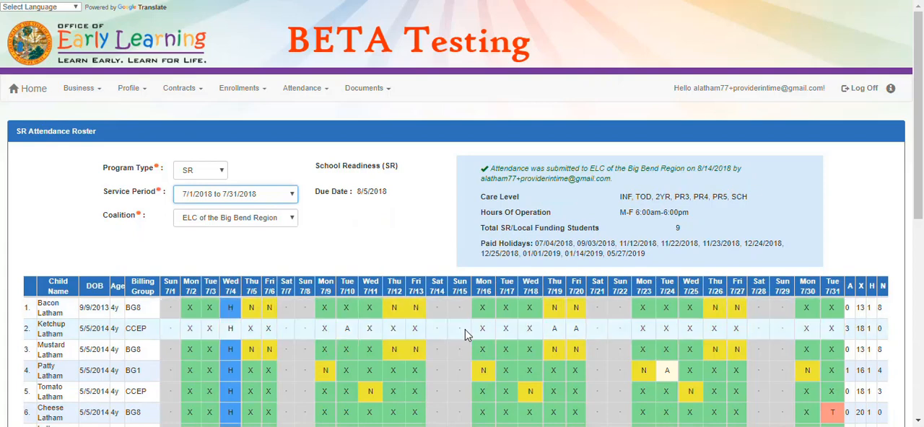
drag(919, 188, 919, 236)
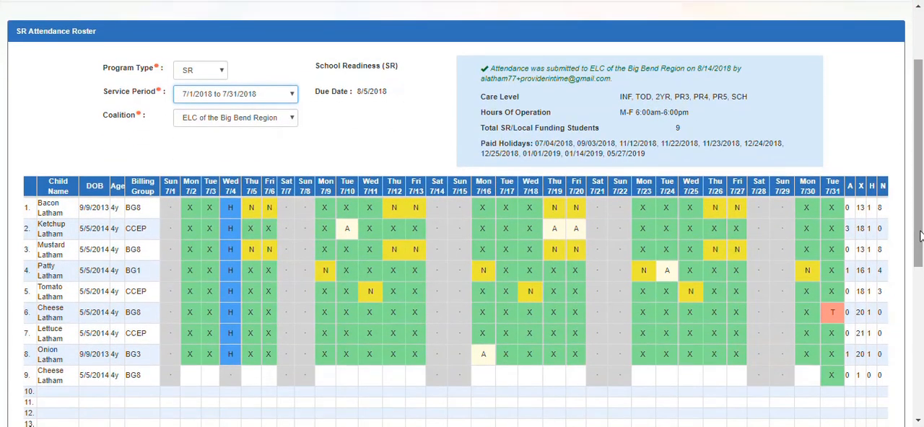
click(599, 82)
drag(598, 81, 474, 75)
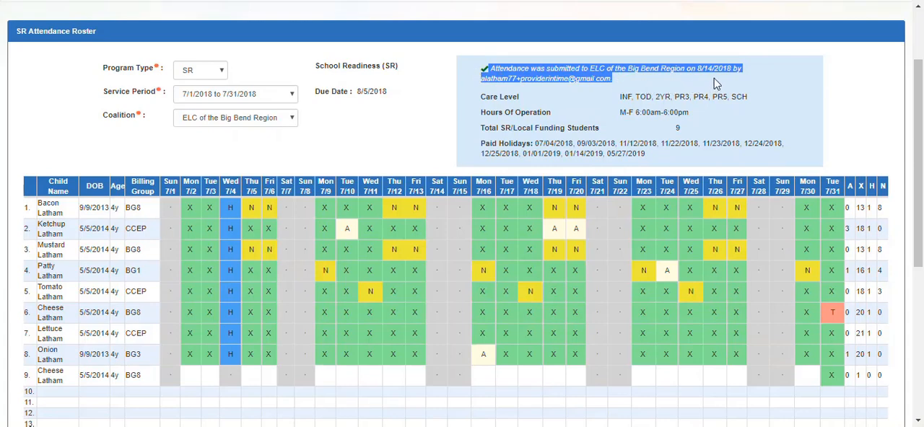
click(786, 87)
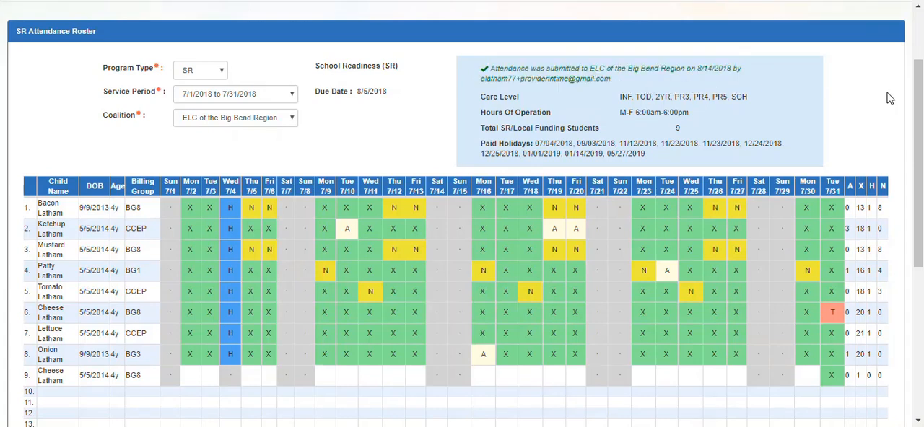